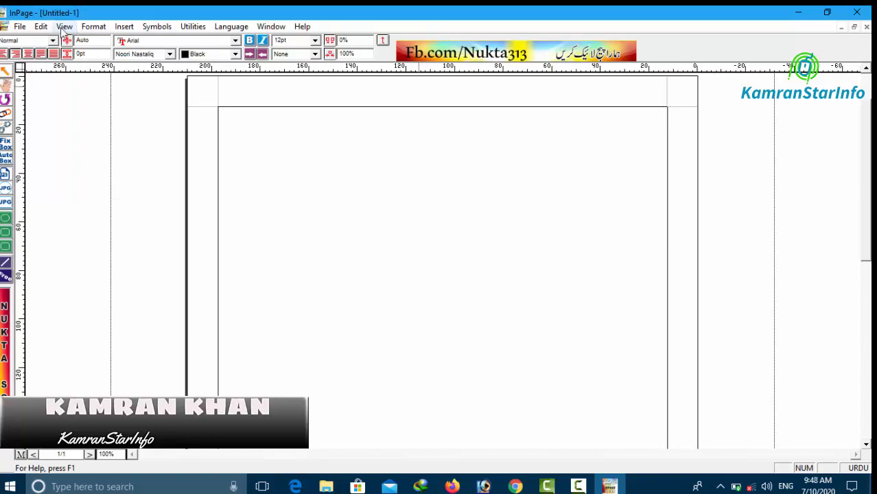
# Set the keyboard layout to Phonetic in the keyboard preferences
pyautogui.click(20, 27)
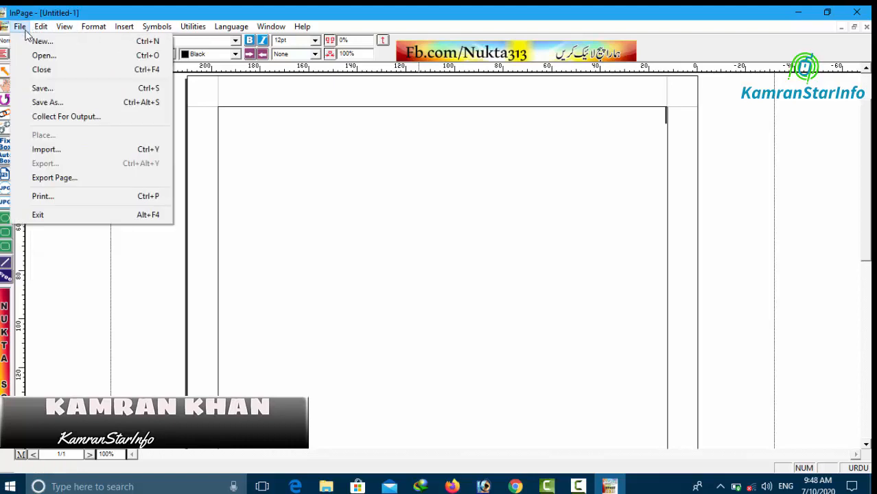
pyautogui.moveTo(35, 31)
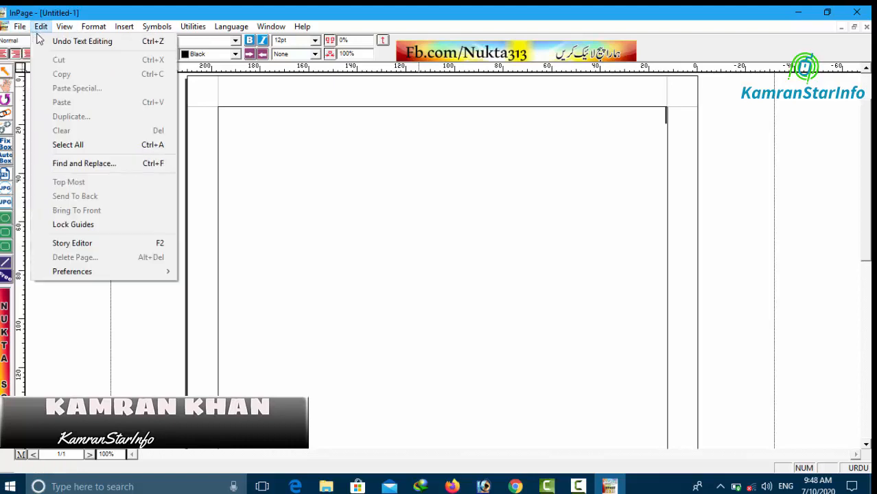
pyautogui.moveTo(134, 271)
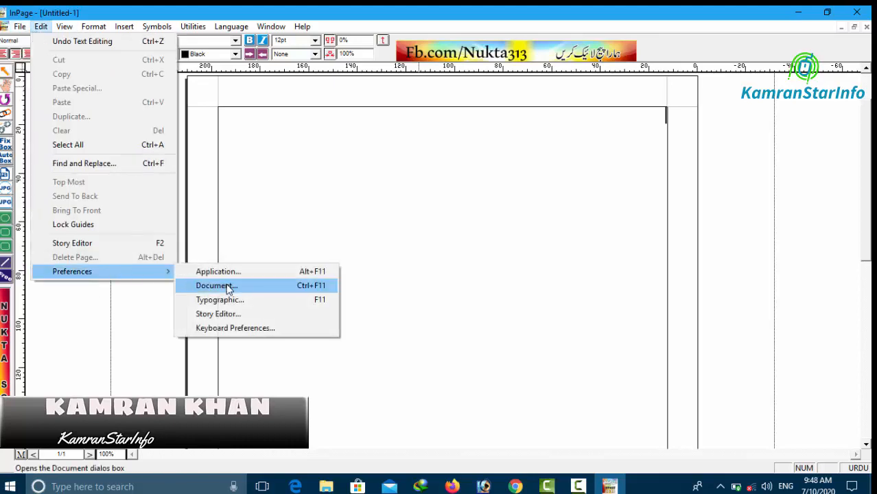
pyautogui.click(241, 328)
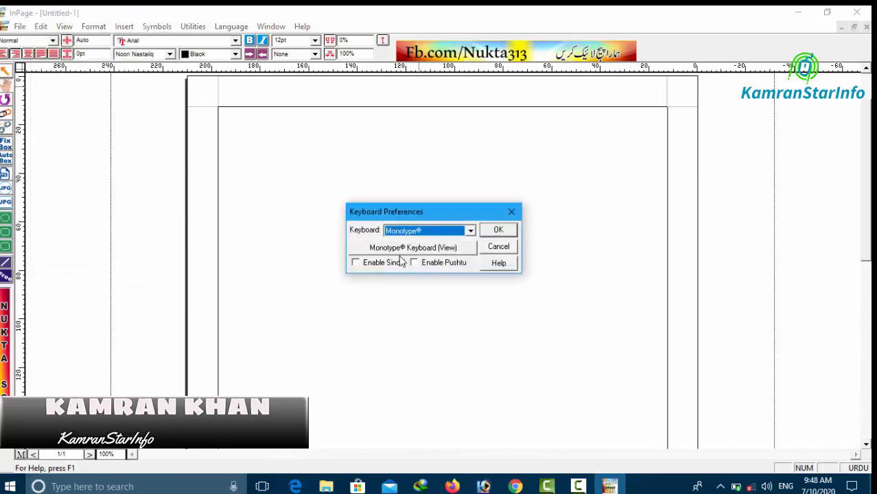
pyautogui.click(426, 233)
pyautogui.click(424, 266)
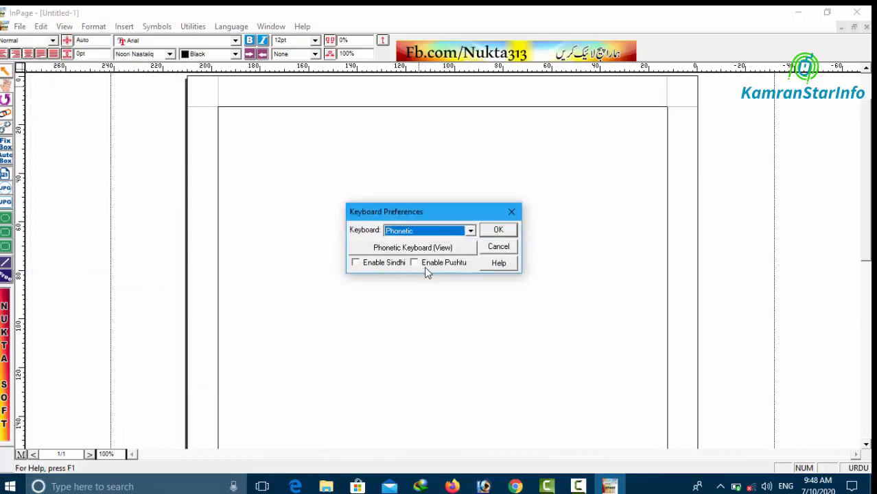
pyautogui.click(498, 229)
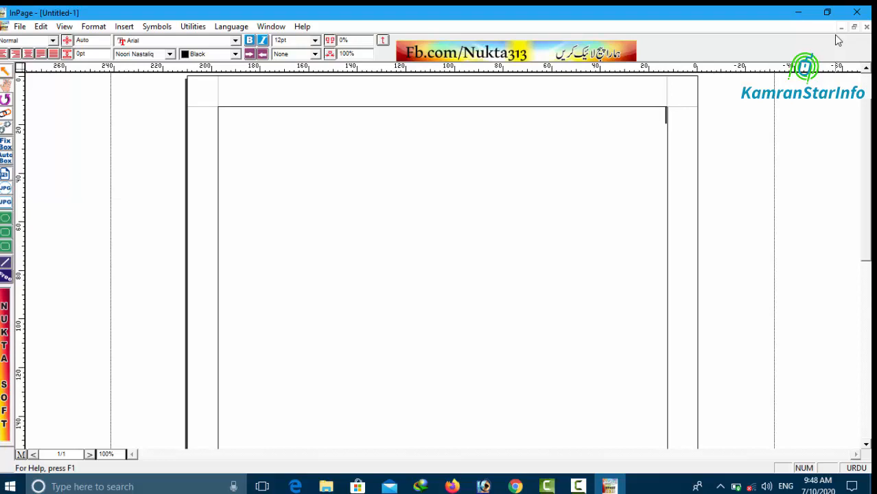
pyautogui.write('ب')
pyautogui.hotkey('ctrl', 'p')
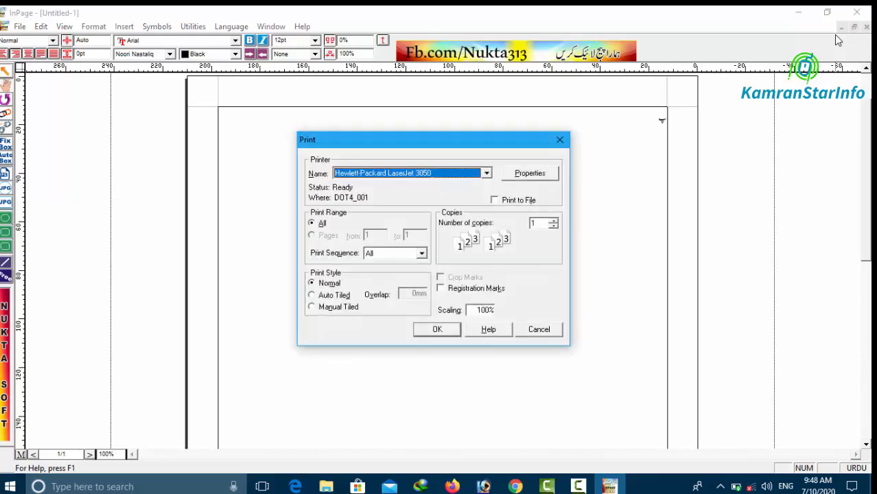
pyautogui.click(561, 140)
pyautogui.press('BackSpace')
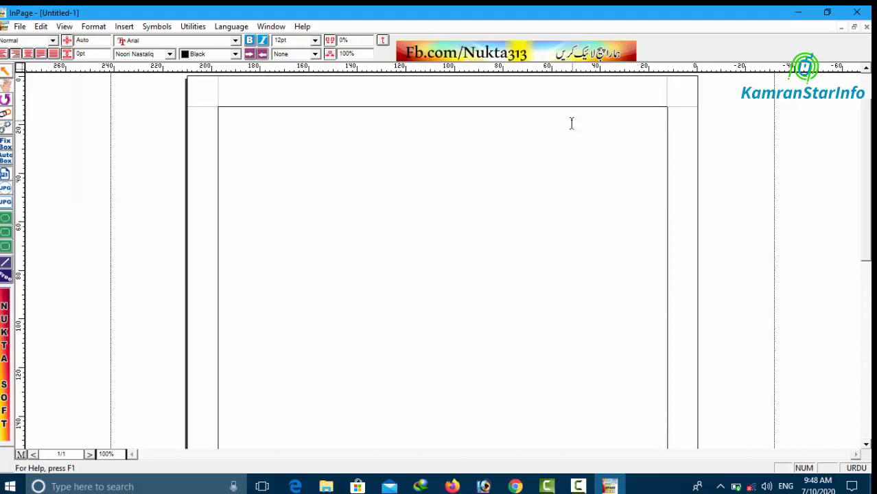
# Write the Urdu line "اج کادن کونساہے" at the start of the page
pyautogui.write('ا')
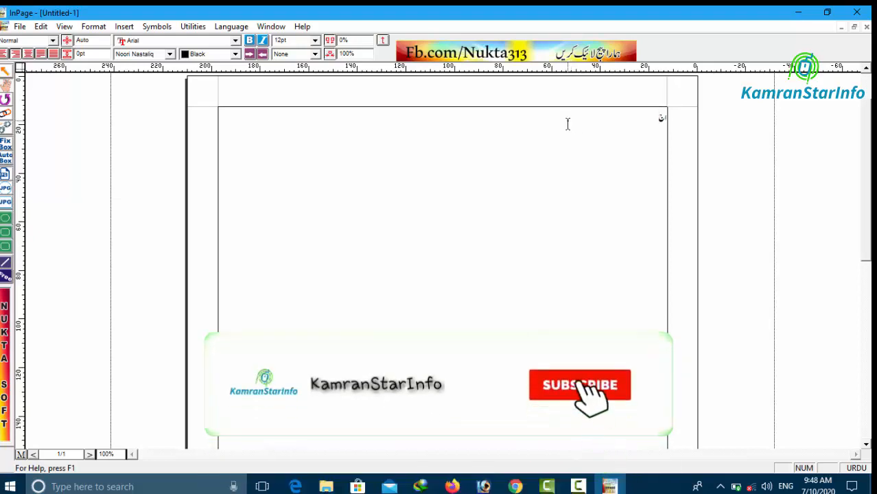
pyautogui.write('ج')
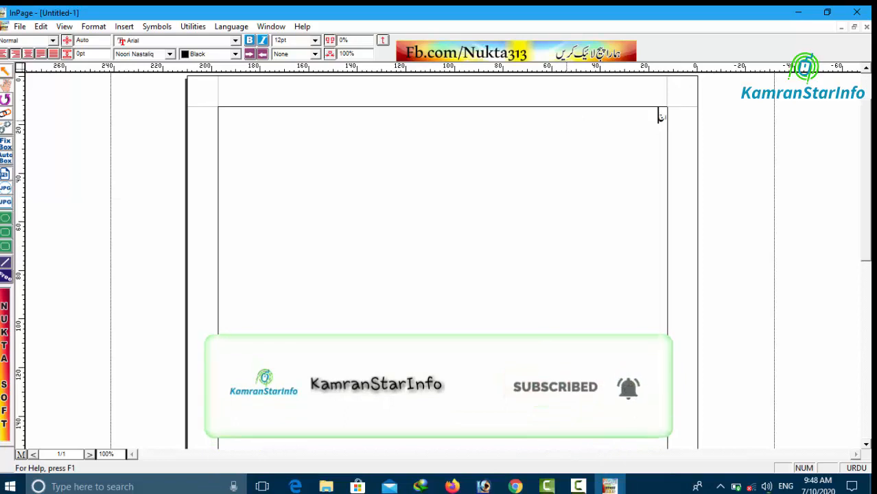
pyautogui.write(' کا')
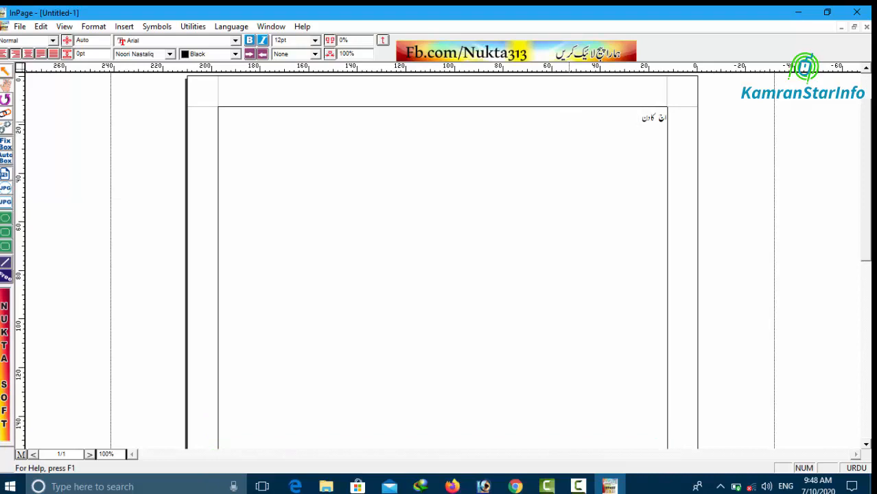
pyautogui.write('دن کرونساہے')
pyautogui.press('BackSpace')
pyautogui.write('ے')
# Enlarge the whole Urdu line to a font size of 50 pt
pyautogui.moveTo(617, 119); pyautogui.dragTo(691, 117)
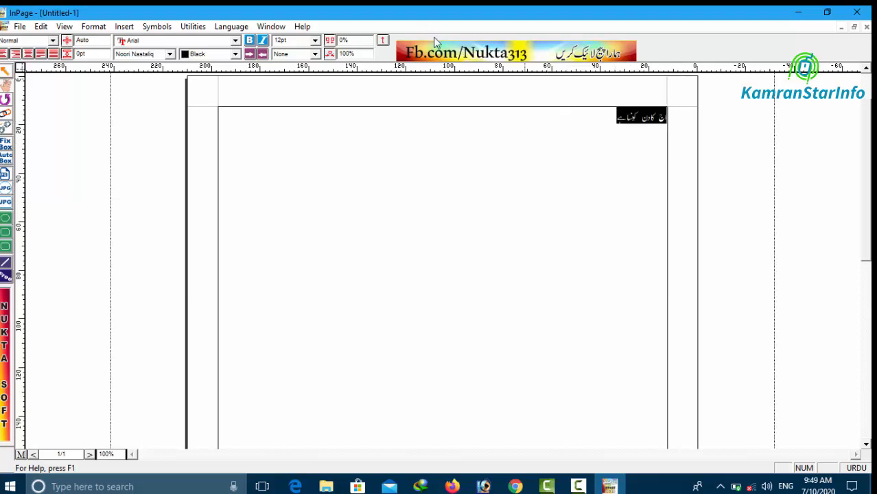
pyautogui.hotkey('ctrl', 'shift', '.')
pyautogui.hotkey('ctrl', 'shift', '.')
pyautogui.hotkey('ctrl', 'shift', '.')
pyautogui.hotkey('ctrl', 'shift', '.')
pyautogui.hotkey('ctrl', 'shift', '.')
pyautogui.hotkey('ctrl', 'shift', '.')
pyautogui.hotkey('ctrl', 'shift', '.')
pyautogui.hotkey('ctrl', 'shift', '.')
pyautogui.hotkey('ctrl', 'shift', '.')
pyautogui.hotkey('ctrl', 'shift', '.')
pyautogui.hotkey('ctrl', 'shift', '.')
pyautogui.hotkey('ctrl', 'shift', '.')
pyautogui.hotkey('ctrl', 'shift', '.')
pyautogui.hotkey('ctrl', 'shift', '.')
pyautogui.hotkey('ctrl', 'shift', '.')
pyautogui.hotkey('ctrl', 'shift', '.')
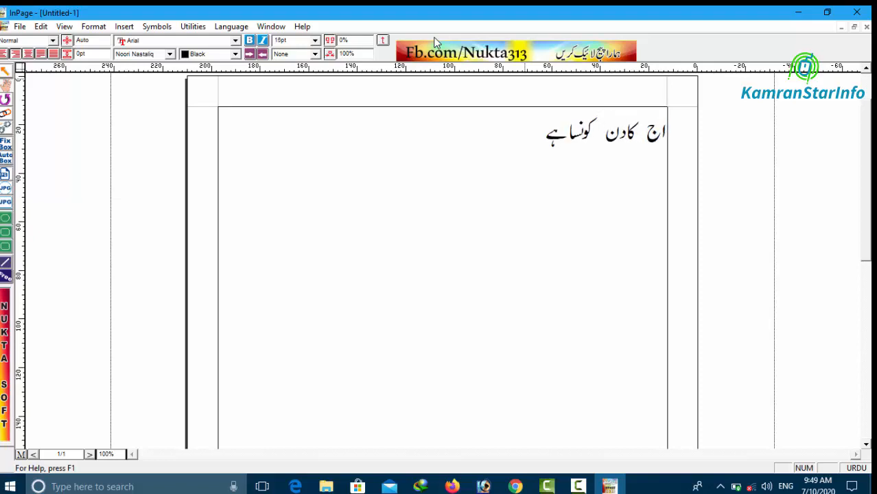
pyautogui.hotkey('ctrl', 'shift', '.')
pyautogui.hotkey('ctrl', 'shift', '.')
pyautogui.hotkey('ctrl', 'shift', '.')
pyautogui.hotkey('ctrl', 'shift', '.')
pyautogui.hotkey('ctrl', 'shift', '.')
pyautogui.hotkey('ctrl', 'shift', '.')
pyautogui.hotkey('ctrl', 'shift', '.')
pyautogui.hotkey('ctrl', 'shift', '.')
pyautogui.hotkey('ctrl', 'shift', '.')
pyautogui.hotkey('ctrl', 'shift', '.')
pyautogui.hotkey('ctrl', 'shift', '.')
pyautogui.hotkey('ctrl', 'shift', '.')
pyautogui.hotkey('ctrl', 'shift', '.')
pyautogui.hotkey('ctrl', 'shift', '.')
pyautogui.hotkey('ctrl', 'shift', '.')
pyautogui.hotkey('ctrl', 'shift', '.')
pyautogui.hotkey('ctrl', 'shift', '.')
pyautogui.hotkey('ctrl', 'shift', '.')
pyautogui.hotkey('ctrl', 'shift', '.')
pyautogui.hotkey('ctrl', 'shift', '.')
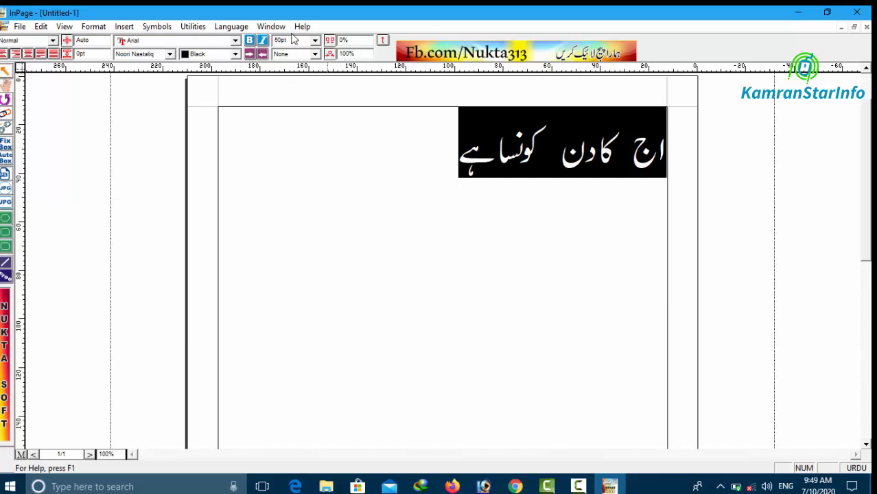
# Centre the Urdu line on the page, colour it Red and deselect it
pyautogui.click(30, 53)
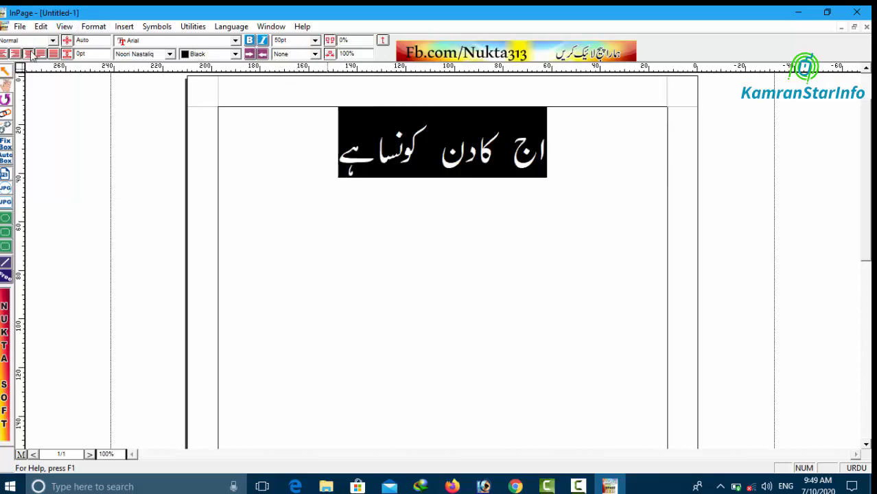
pyautogui.click(234, 54)
pyautogui.click(223, 88)
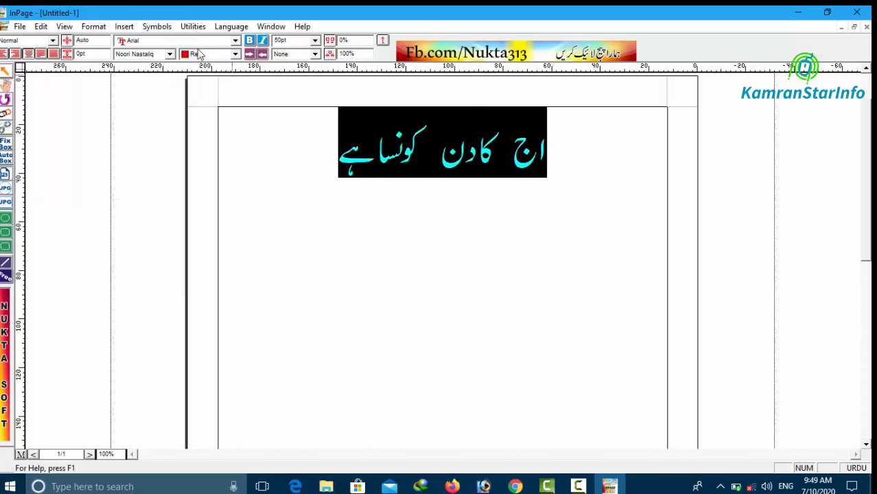
pyautogui.click(20, 26)
pyautogui.moveTo(41, 26)
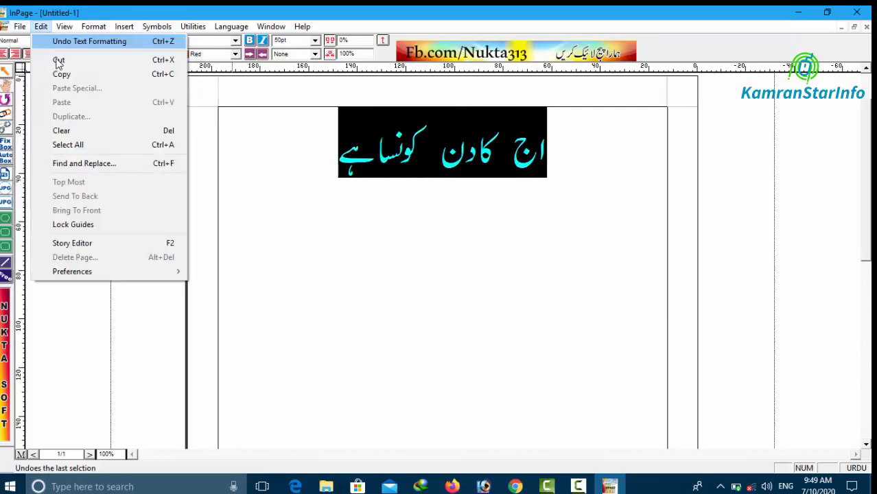
pyautogui.click(386, 300)
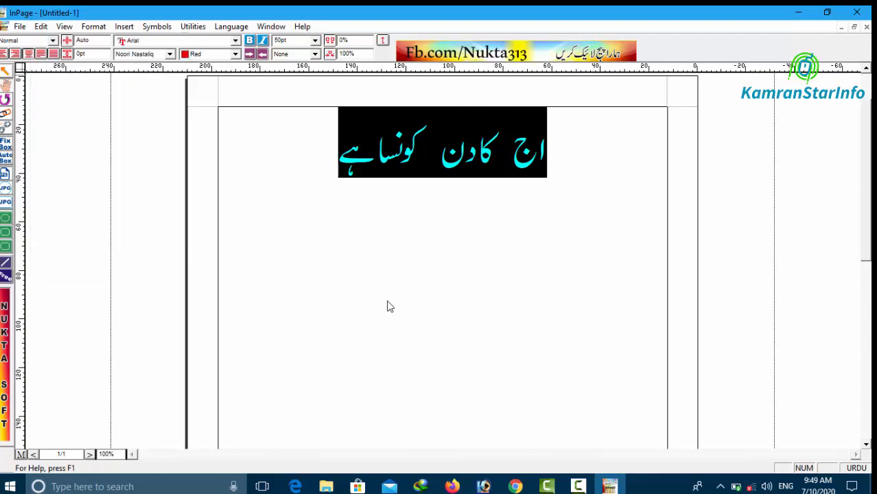
pyautogui.click(400, 171)
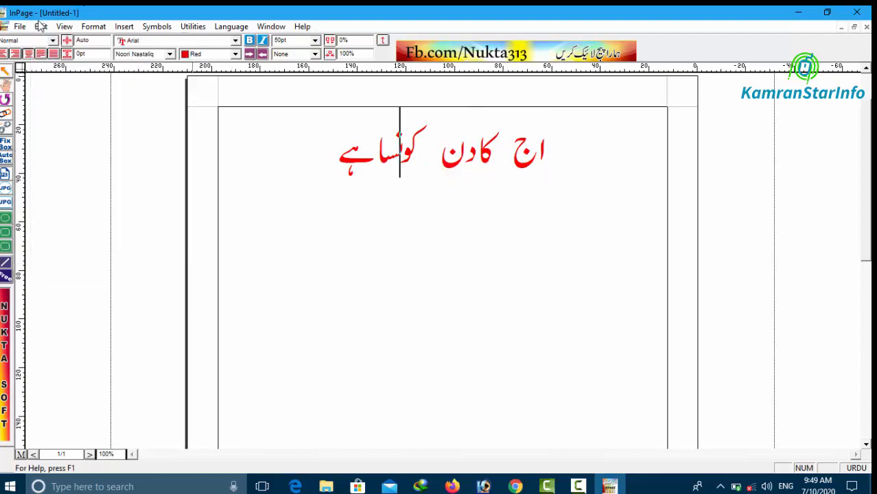
pyautogui.click(20, 26)
pyautogui.moveTo(40, 27)
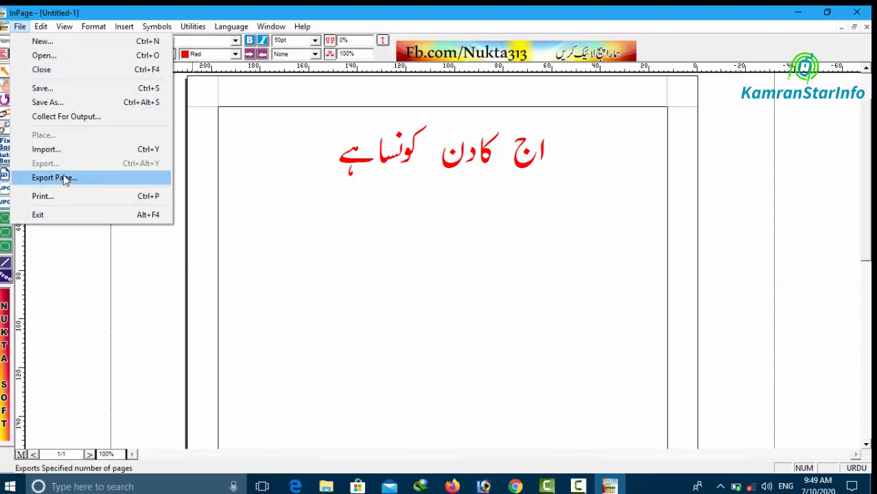
pyautogui.moveTo(21, 167); pyautogui.dragTo(100, 185)
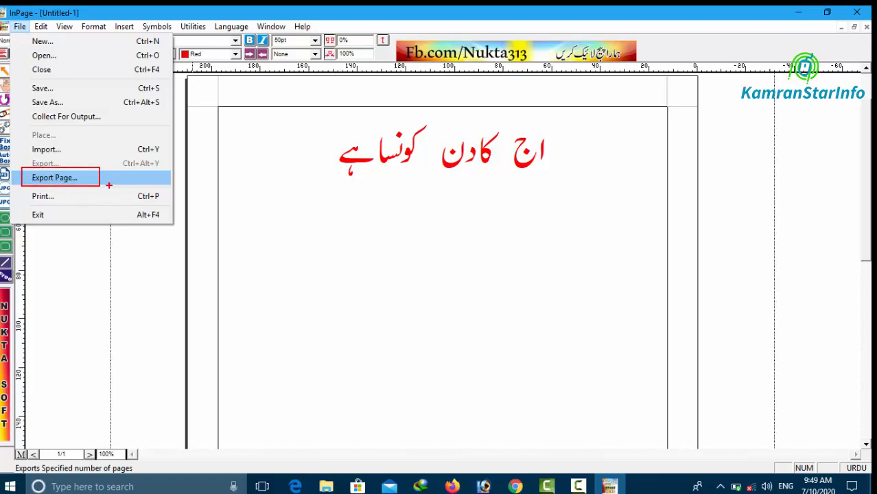
pyautogui.press('Escape')
# Start exporting page 1 as a picture and set the file type to Encapsulated PostScript Files
pyautogui.click(20, 26)
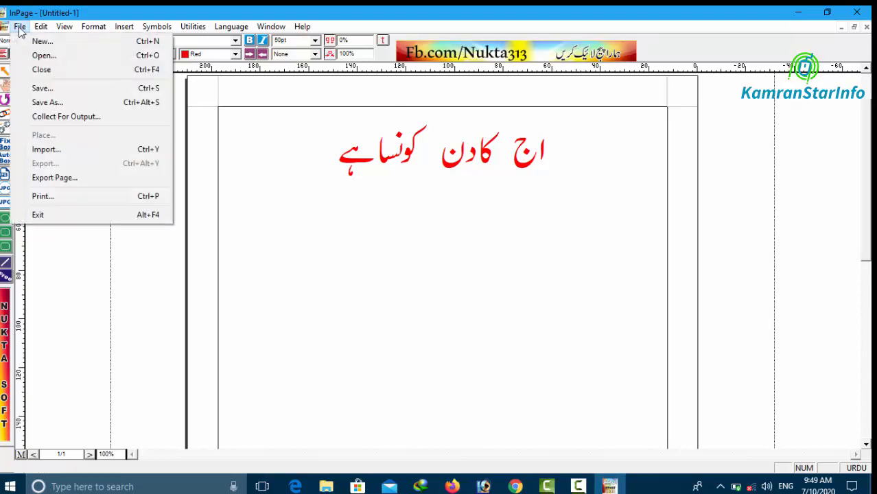
pyautogui.click(83, 177)
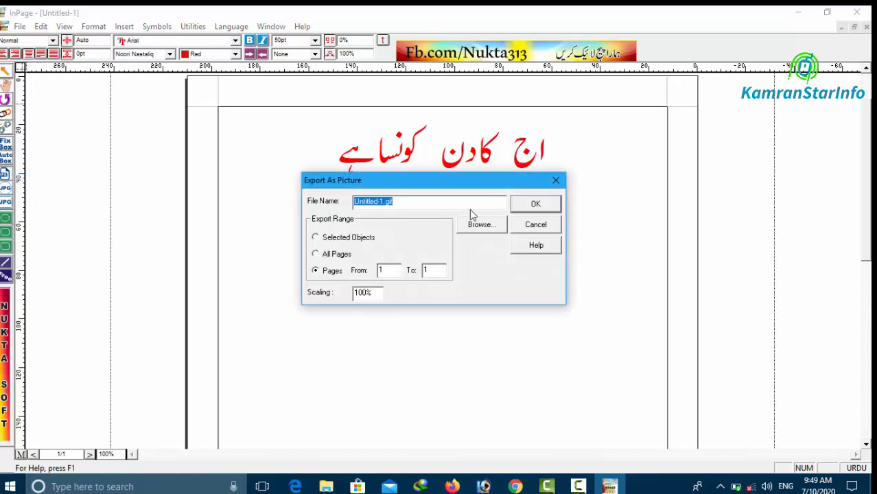
pyautogui.write('@@@')
pyautogui.click(481, 230)
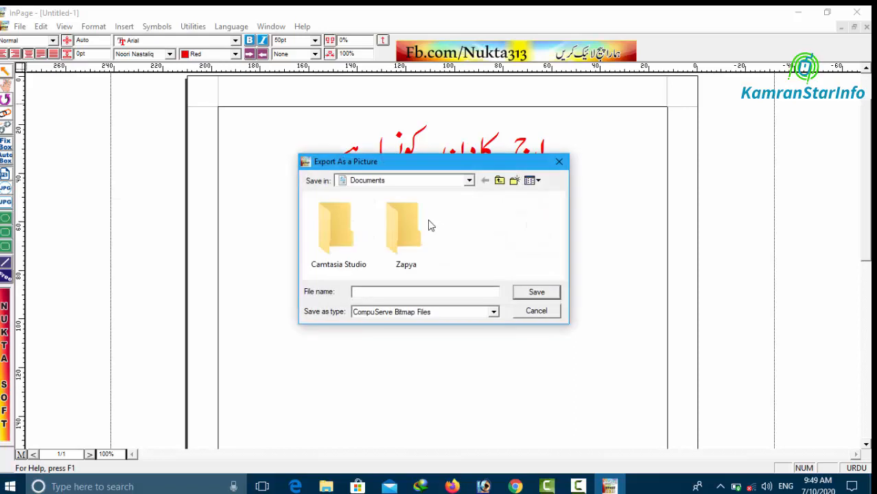
pyautogui.click(493, 312)
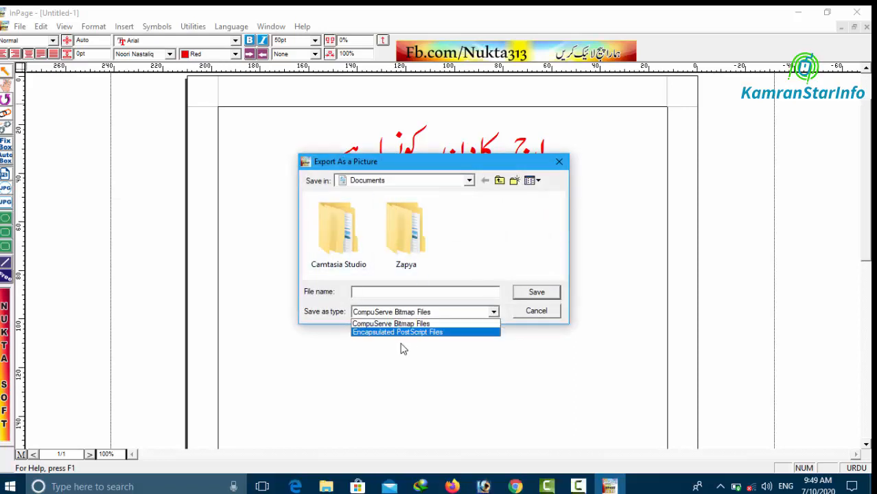
pyautogui.click(367, 333)
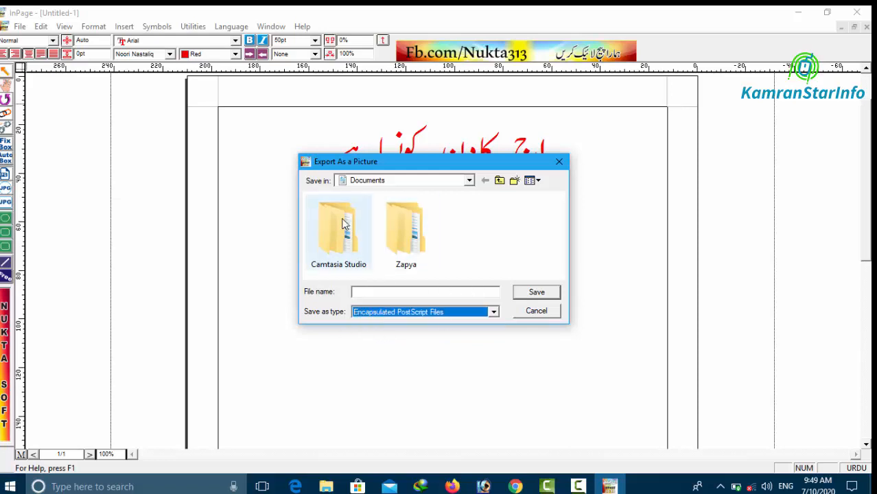
# Name the export file "as", save it to the Desktop and complete the page export
pyautogui.click(471, 182)
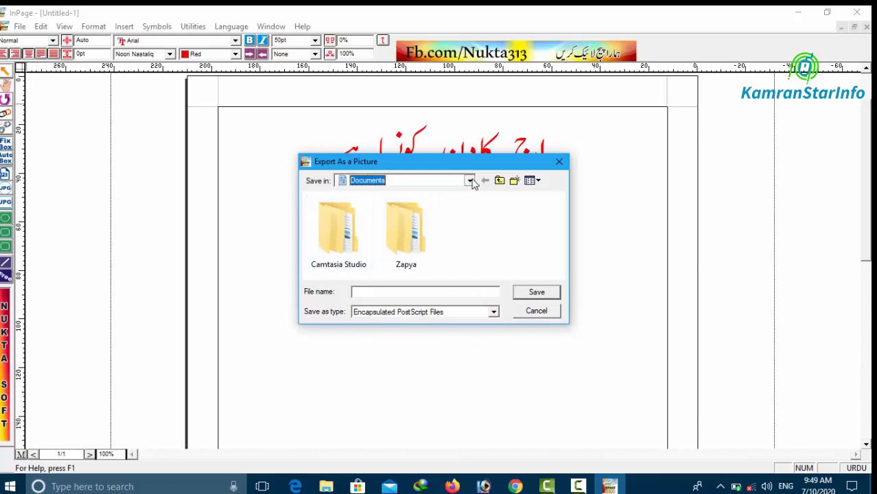
pyautogui.click(471, 181)
pyautogui.click(419, 197)
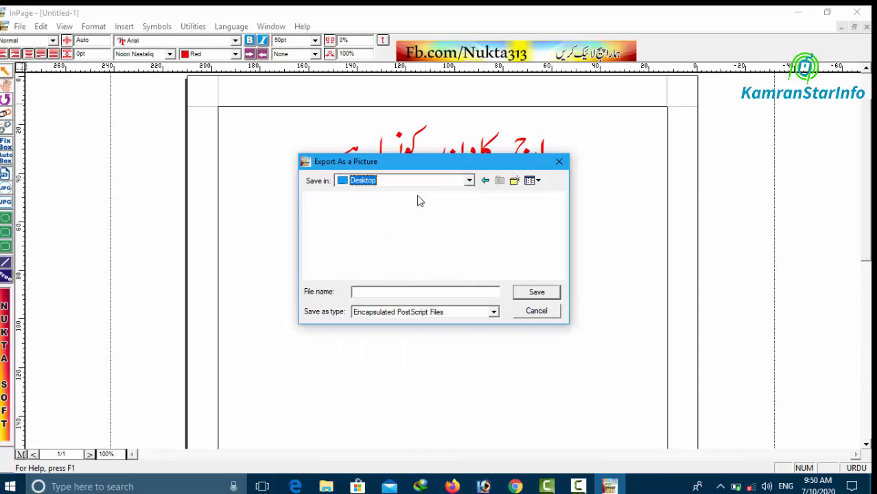
pyautogui.click(440, 293)
pyautogui.write('as')
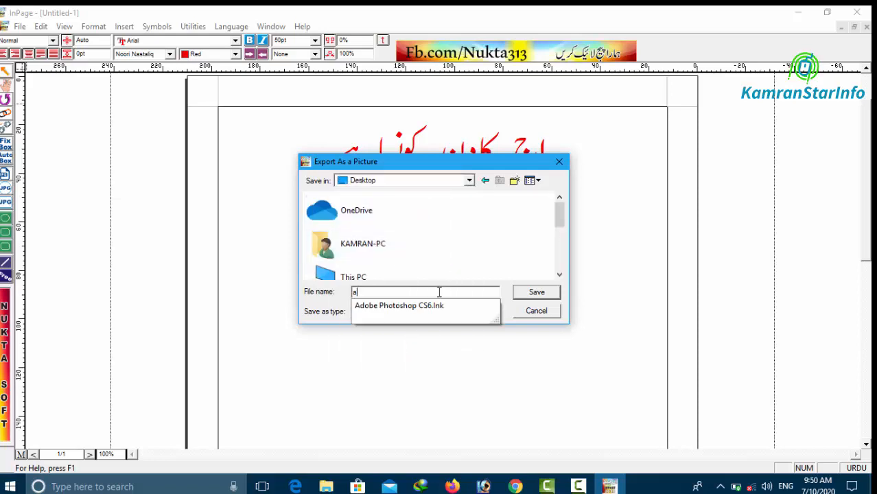
pyautogui.click(534, 294)
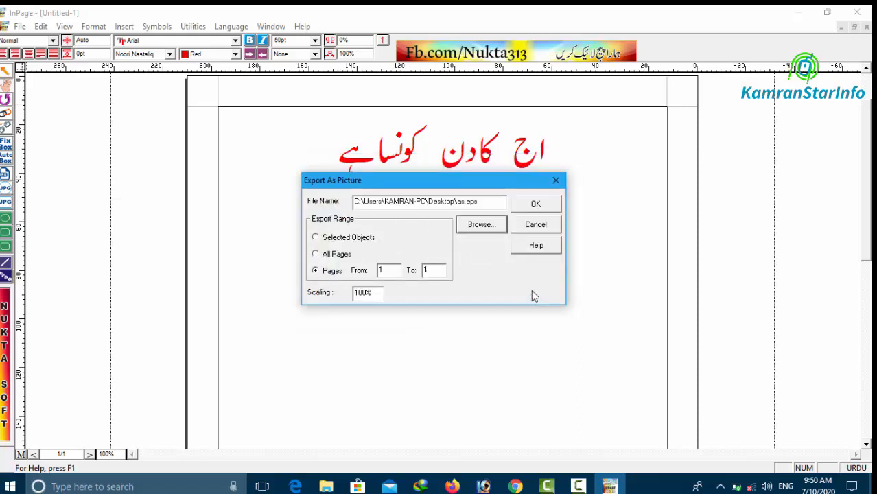
pyautogui.click(530, 205)
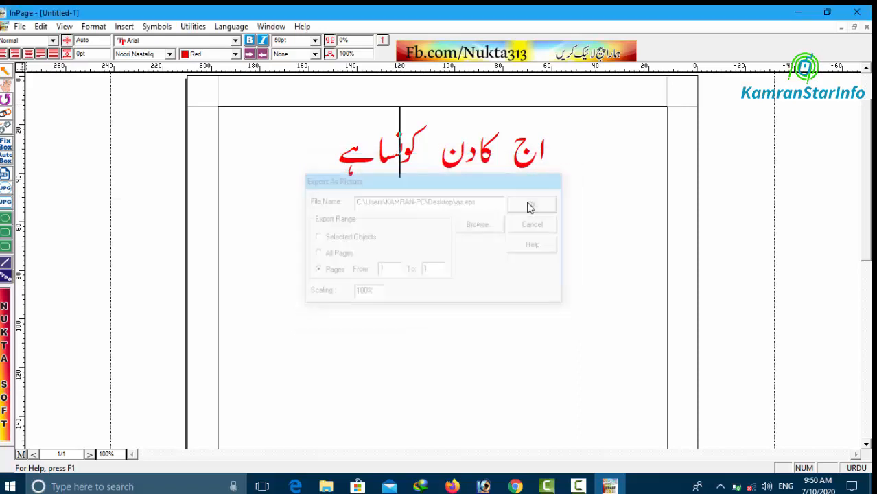
# Switch to the desktop and launch Adobe Photoshop CS6, minimising the Magnifier window
pyautogui.click(797, 20)
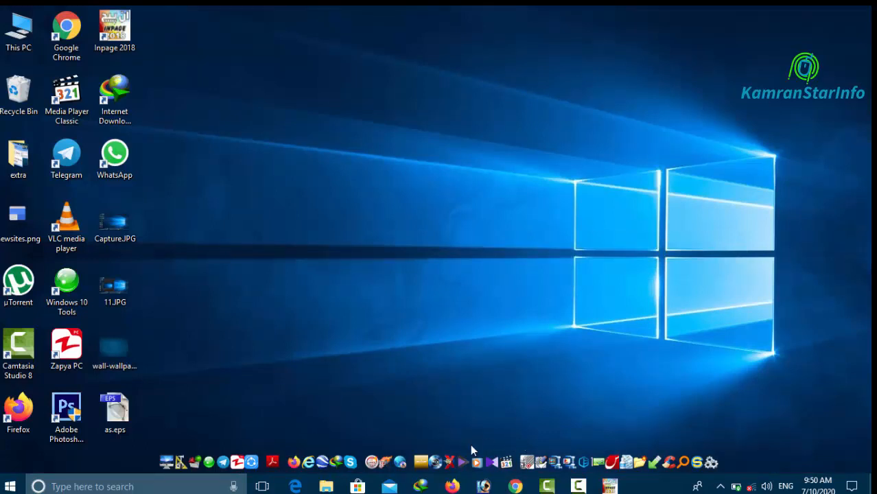
pyautogui.click(59, 437)
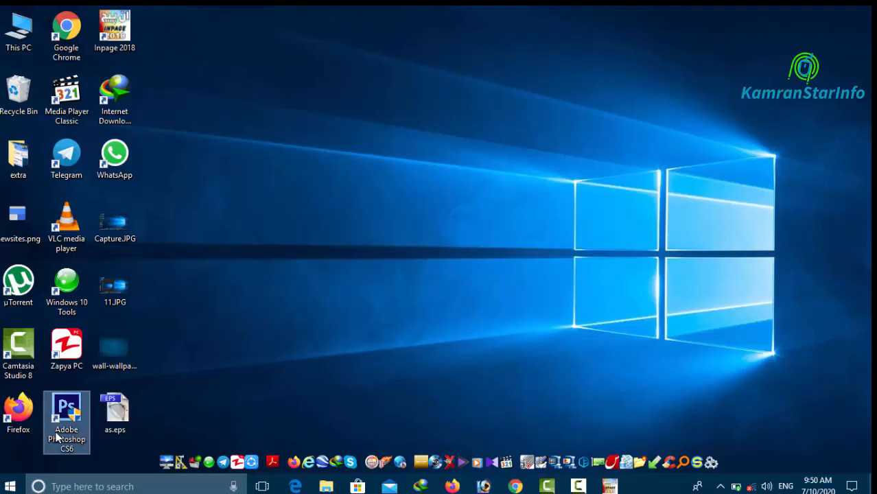
pyautogui.press('super+plus')
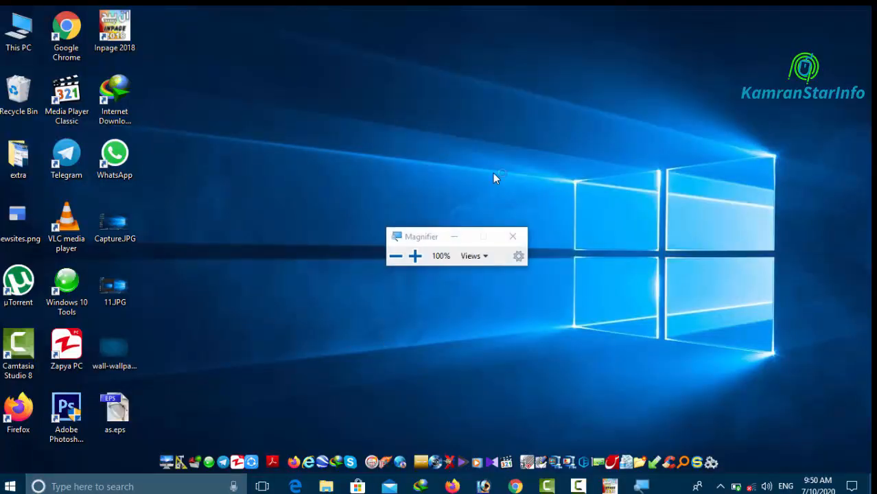
pyautogui.click(450, 238)
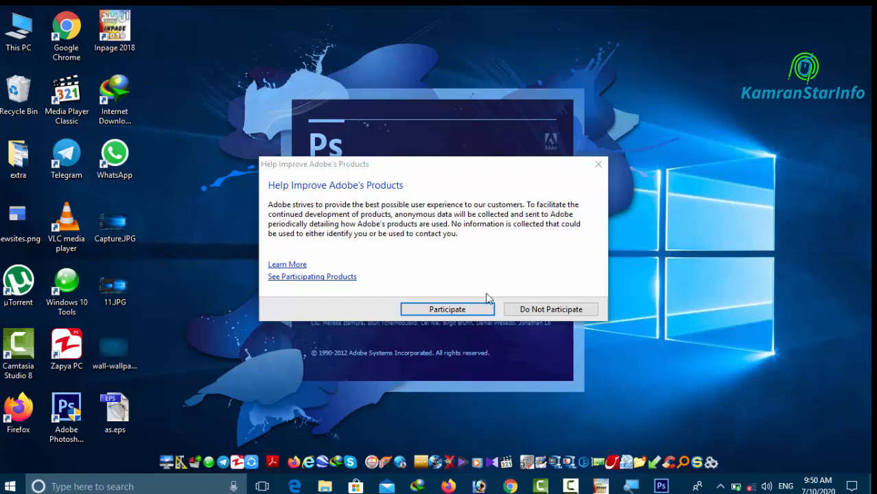
# Decline to participate in the product improvement programme and create a new blank 1280 x 720 px RGB document with a white background
pyautogui.click(522, 310)
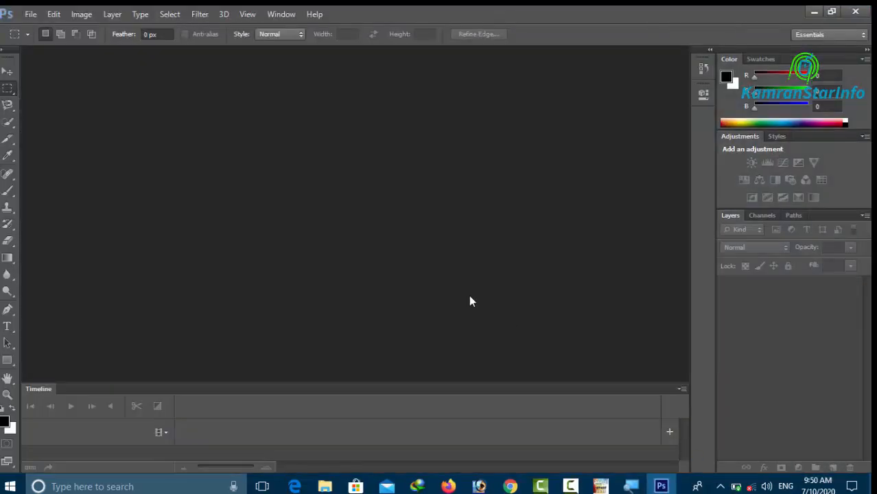
pyautogui.click(31, 14)
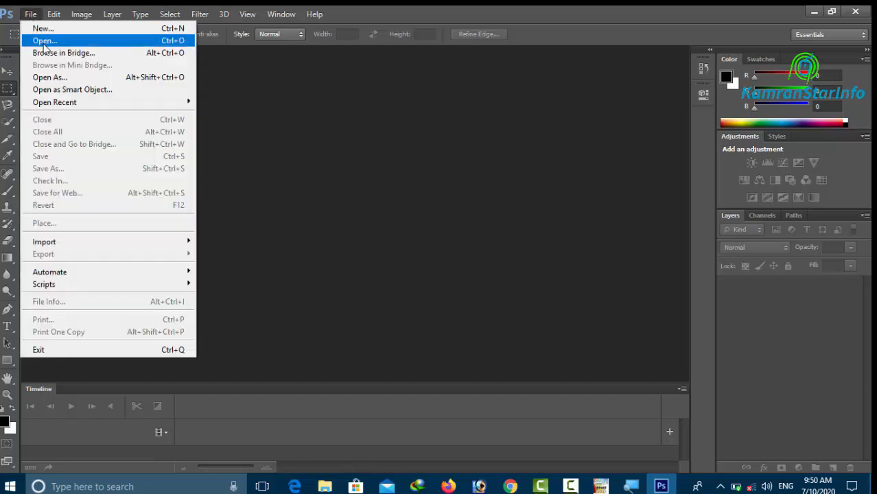
pyautogui.click(41, 28)
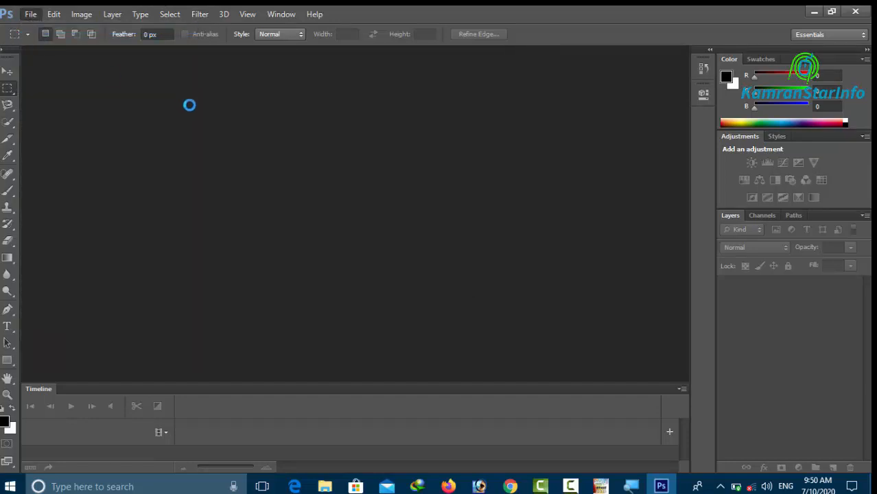
pyautogui.press('Escape')
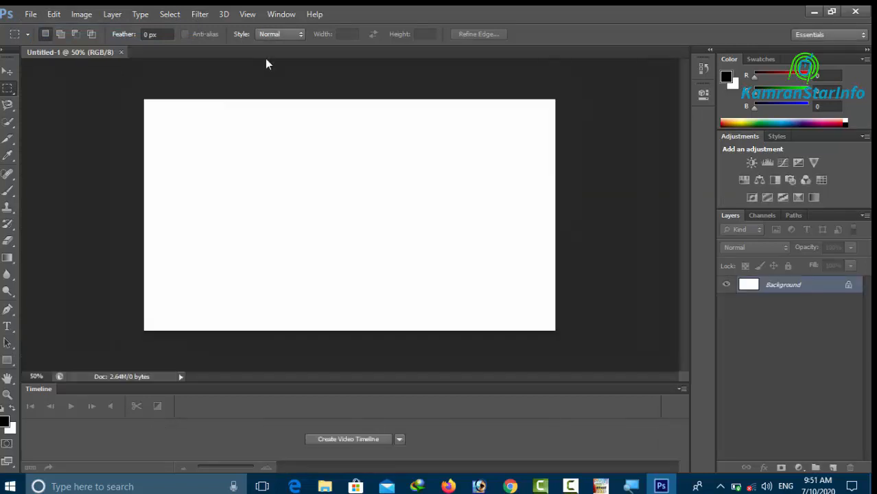
# Open the file as.eps from the Desktop
pyautogui.click(29, 17)
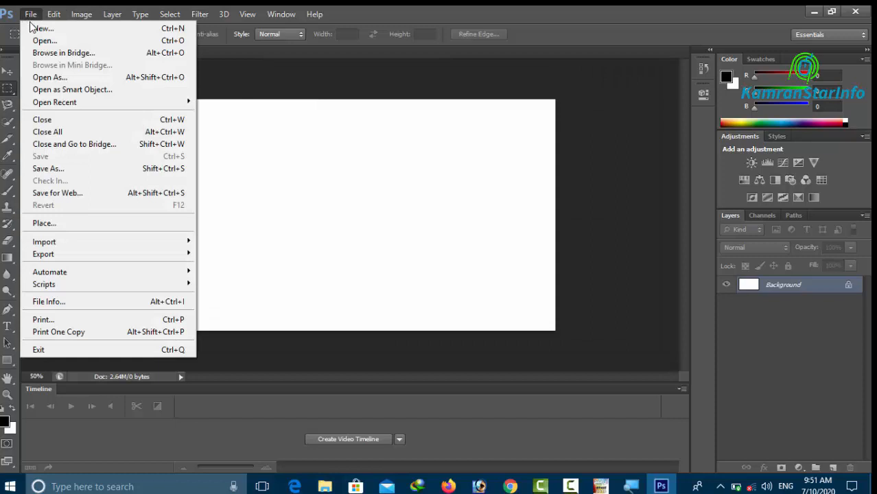
pyautogui.click(44, 40)
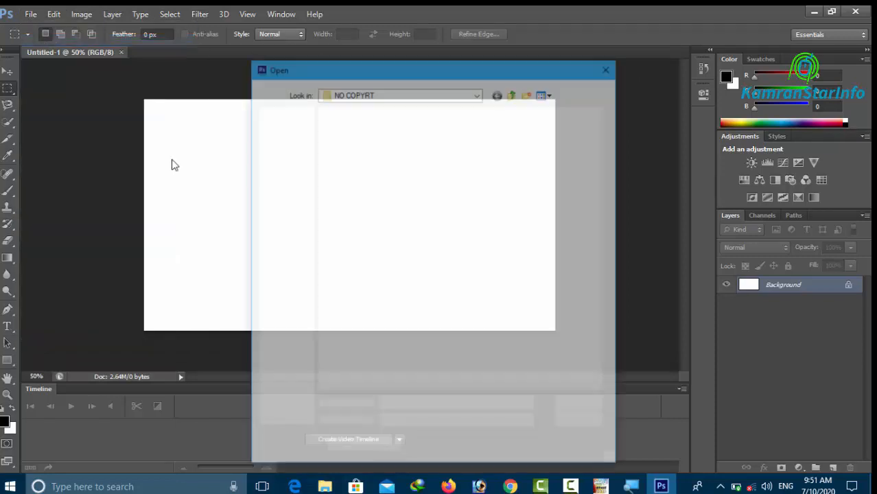
pyautogui.click(284, 162)
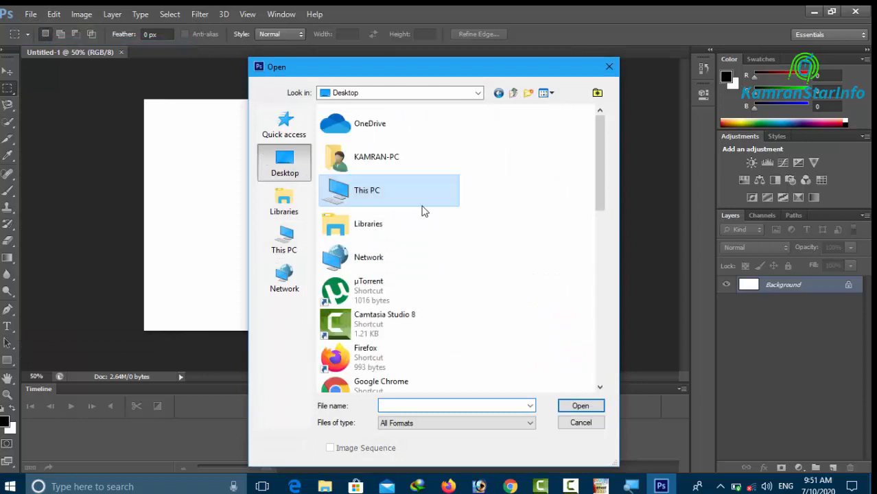
pyautogui.scroll(-5, 480, 193)
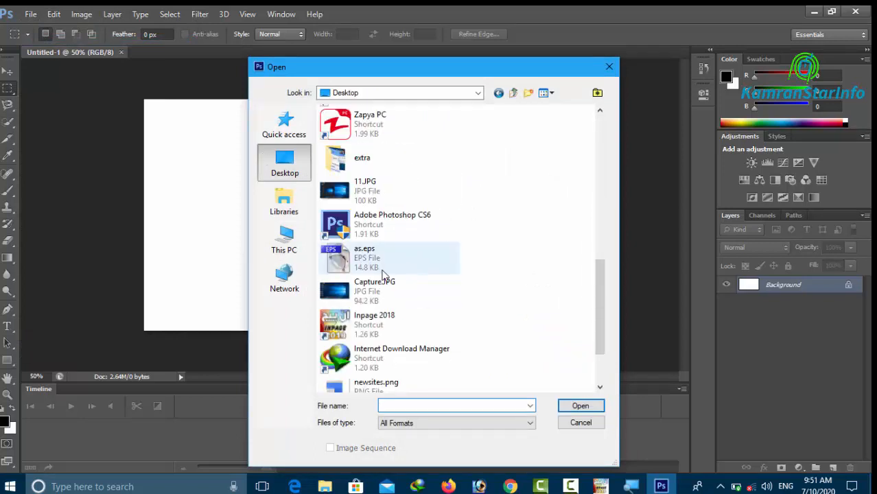
pyautogui.doubleClick(383, 271)
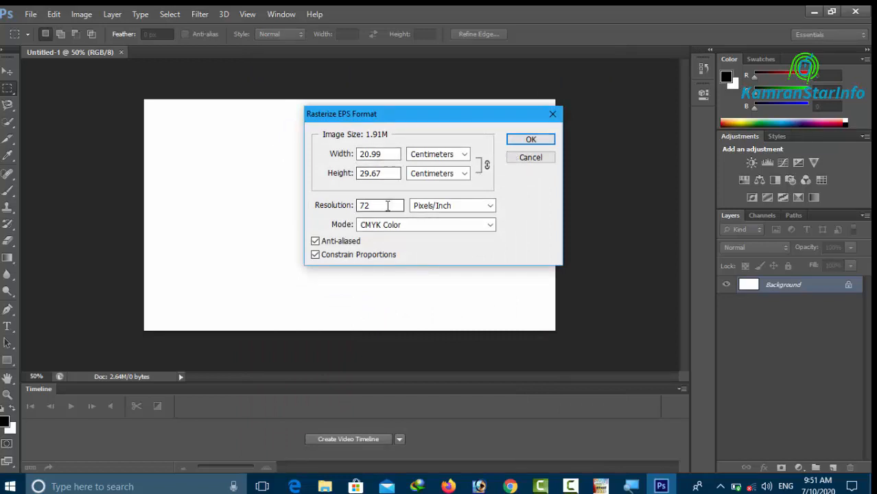
# Rasterize the EPS file at a resolution of 320 pixels/inch
pyautogui.doubleClick(388, 206)
pyautogui.write('3')
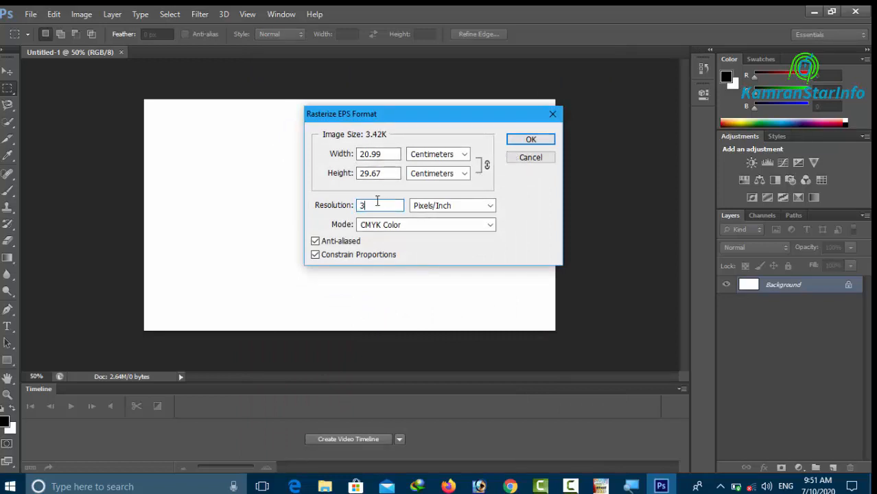
pyautogui.write('20')
pyautogui.press('Return')
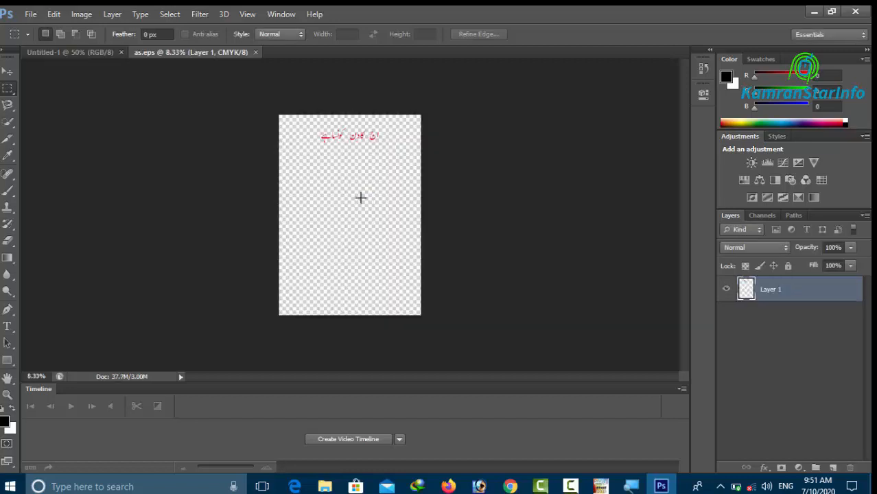
# Move the red Urdu text layer from as.eps into the Untitled-1 document, placing it across the middle of the canvas
pyautogui.click(7, 72)
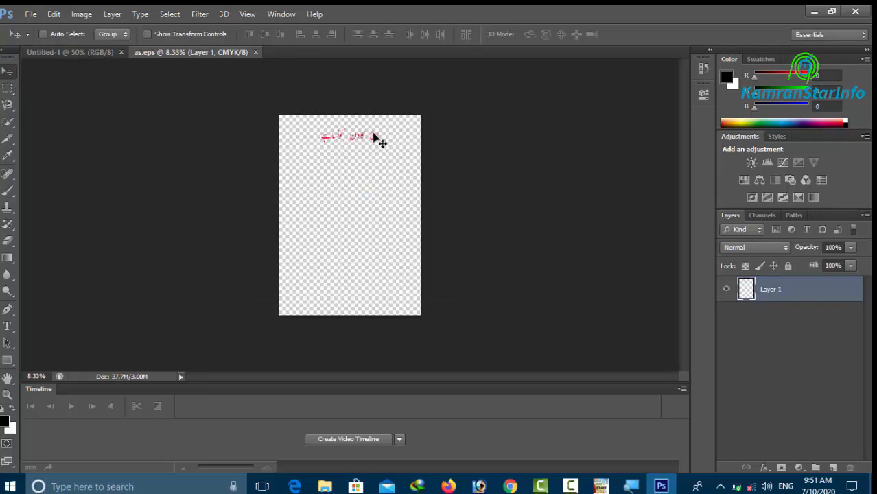
pyautogui.moveTo(352, 145); pyautogui.dragTo(409, 231)
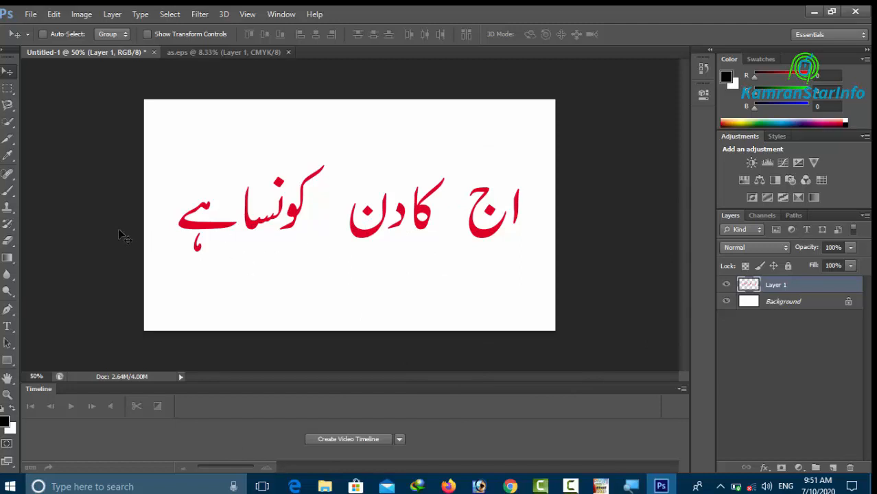
pyautogui.moveTo(157, 137); pyautogui.dragTo(527, 271)
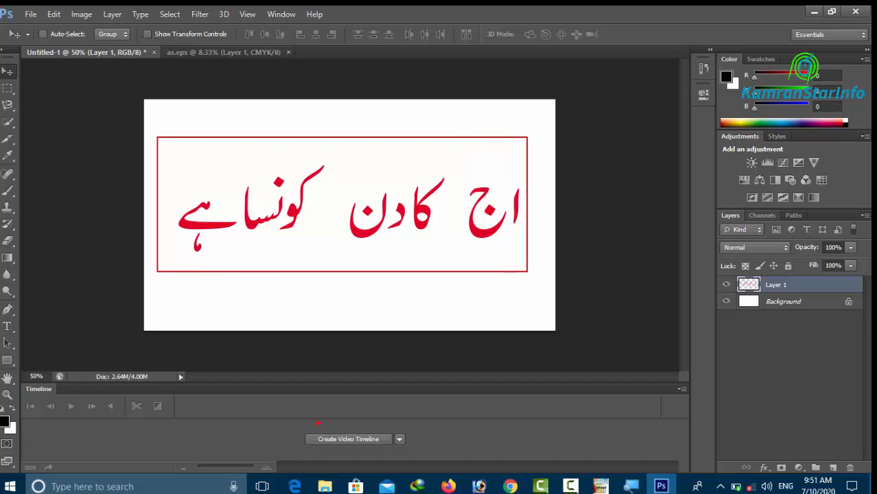
pyautogui.moveTo(3, 6); pyautogui.dragTo(152, 21)
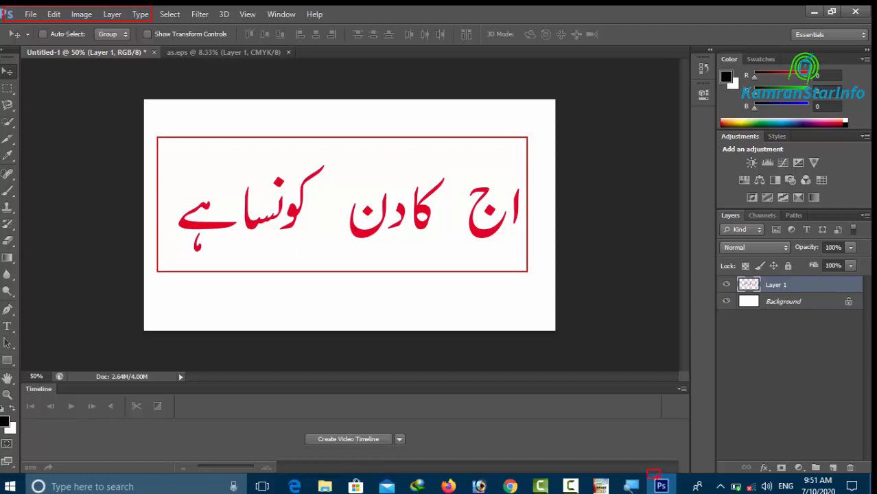
pyautogui.press('Escape')
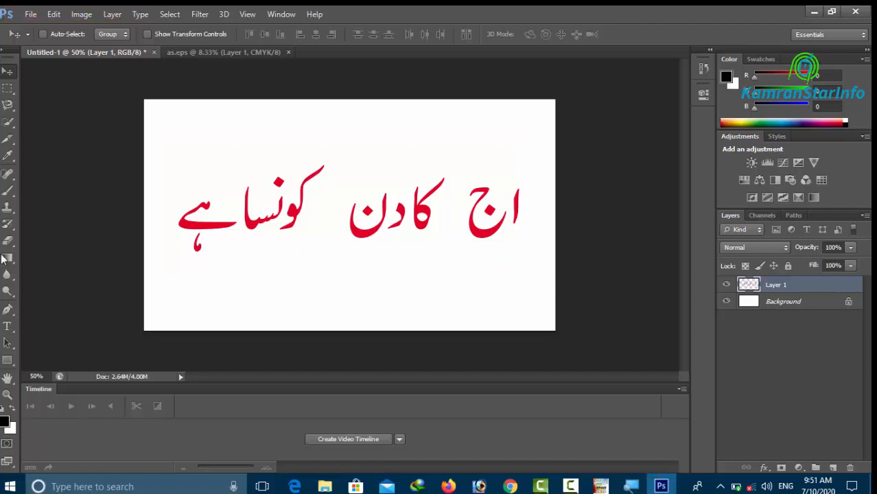
pyautogui.click(31, 13)
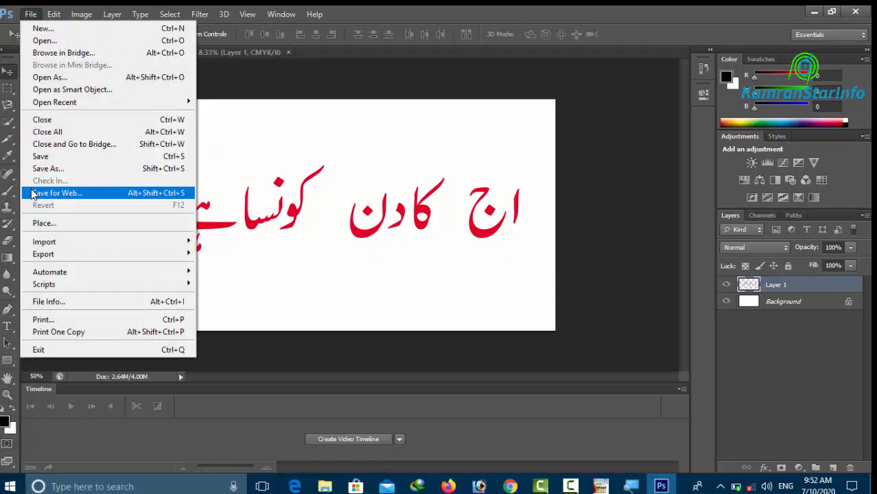
pyautogui.click(39, 193)
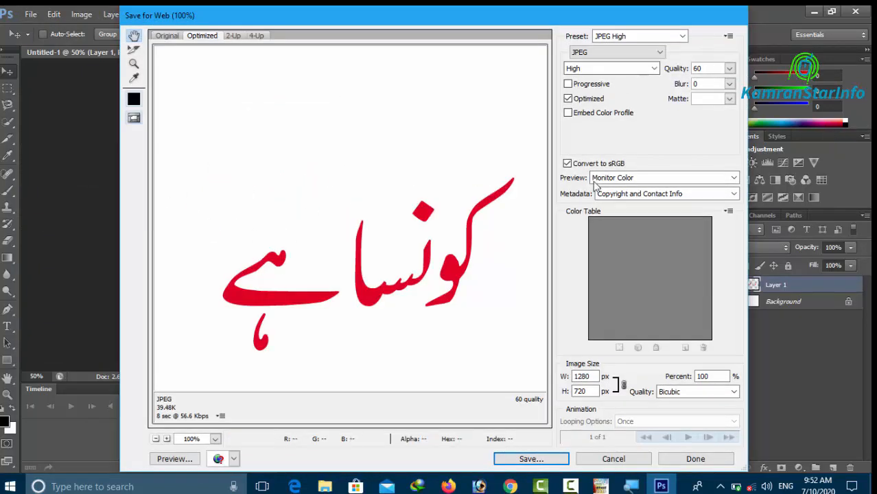
pyautogui.click(522, 464)
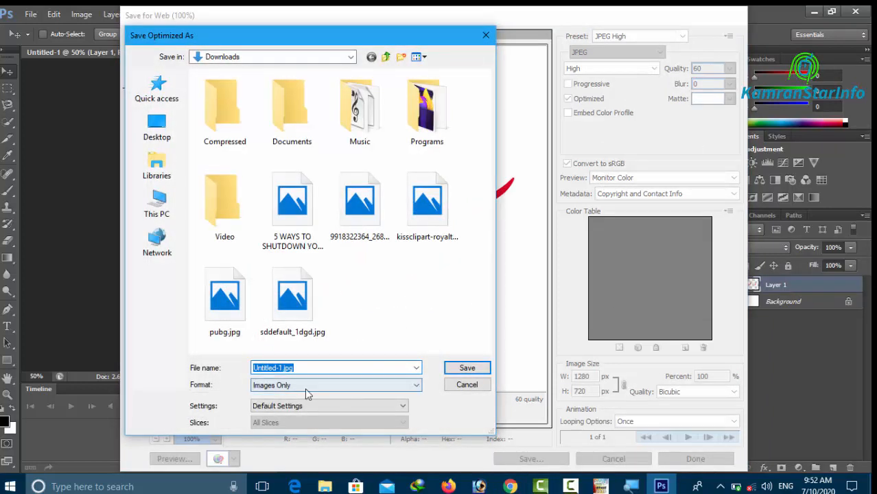
pyautogui.click(466, 385)
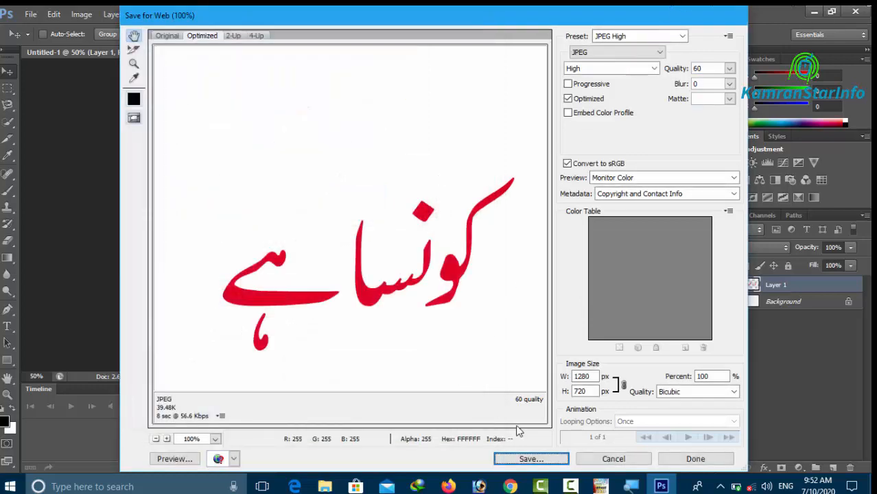
pyautogui.click(634, 463)
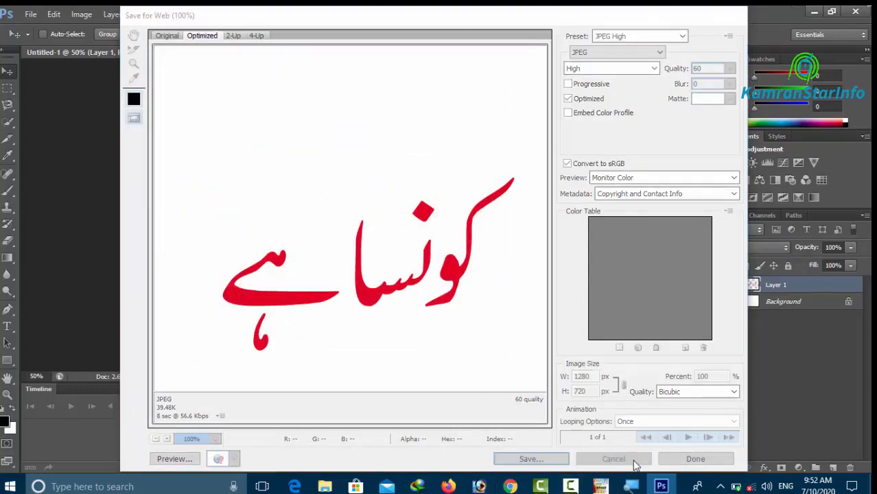
# Quit Photoshop without saving the changes to as.eps and Untitled-1
pyautogui.click(855, 11)
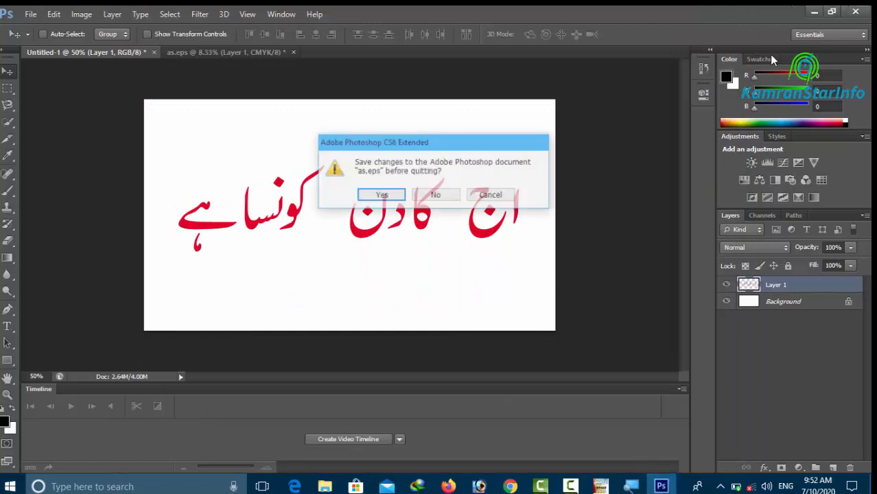
pyautogui.click(435, 196)
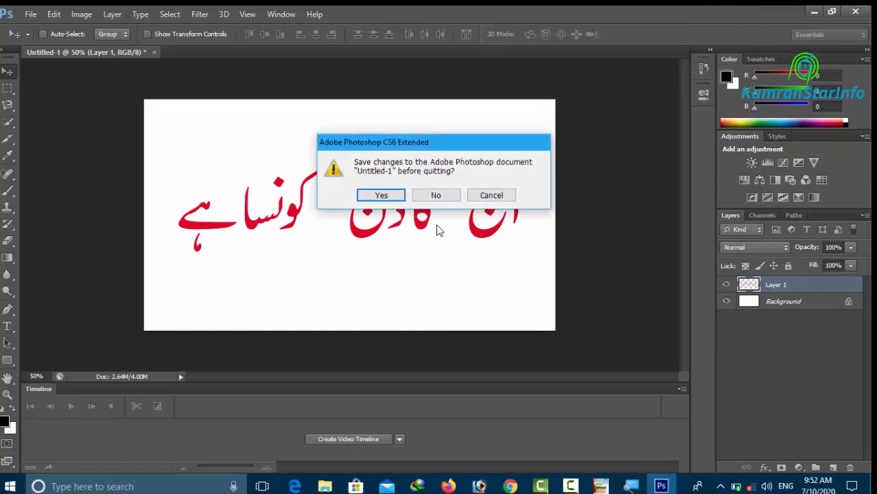
pyautogui.click(435, 196)
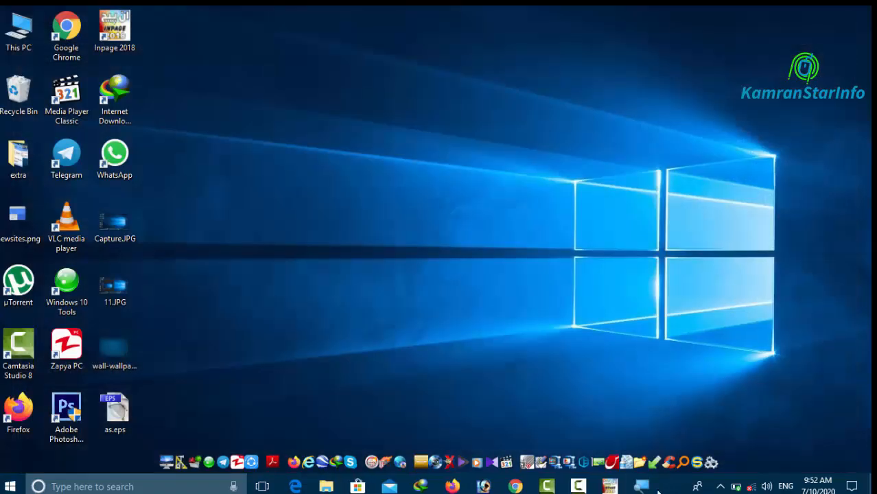